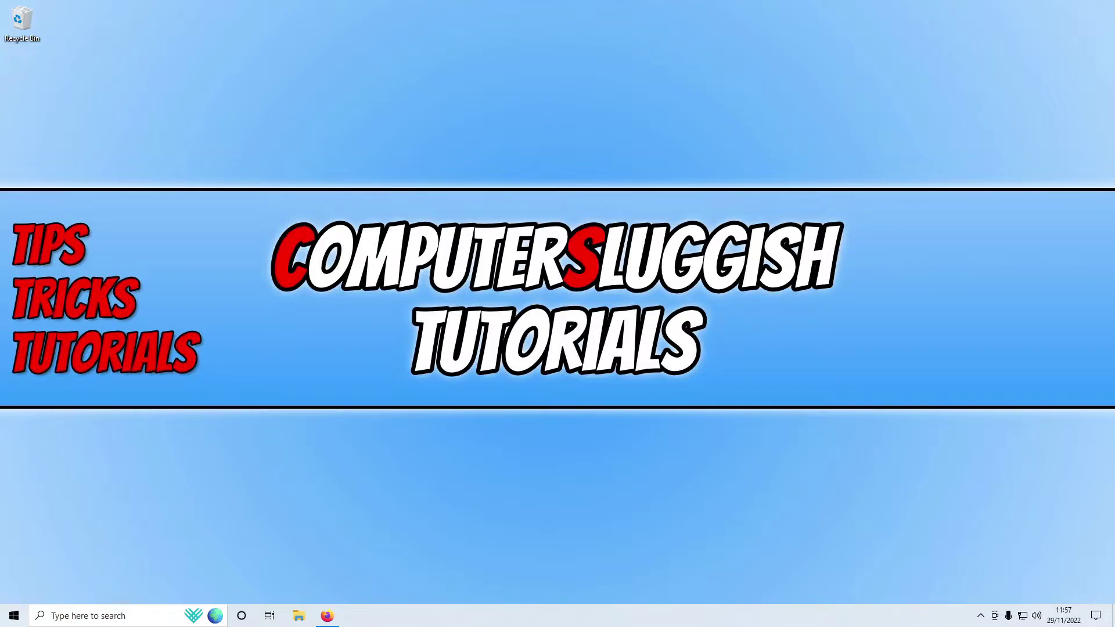
On the Visual C++ 2015 Redistributable page, list the downloadable files vc_redist.x64.exe and vc_redist.x86.exe
{"action": "left_click", "coordinate": [328, 617]}
{"action": "scroll", "coordinate": [827, 447], "scroll_direction": "down", "scroll_amount": 2}
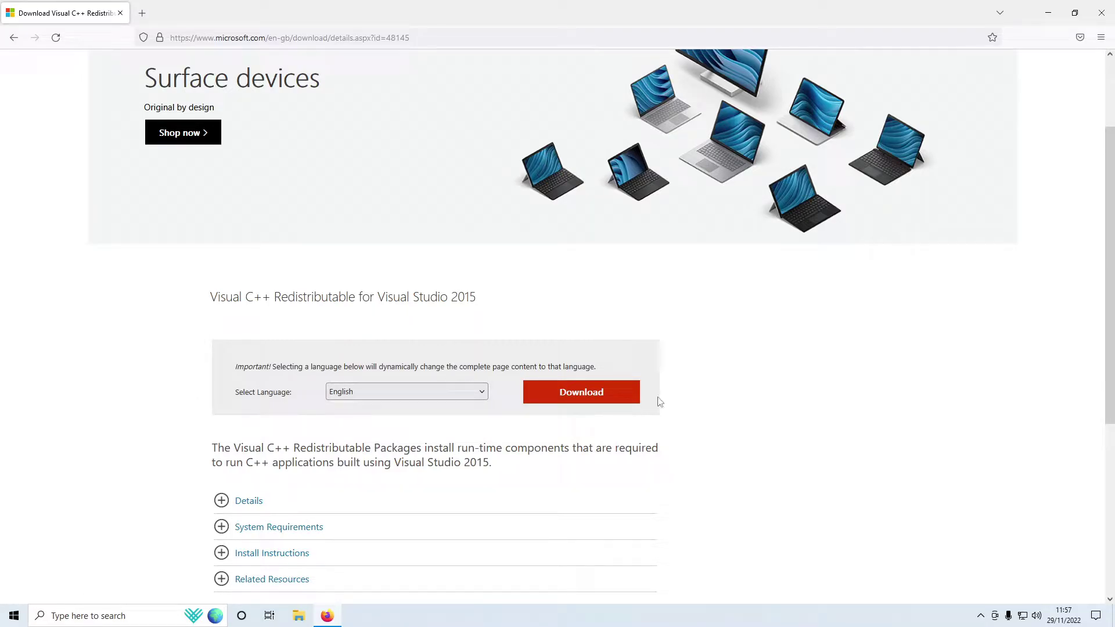
{"action": "left_click", "coordinate": [625, 399]}
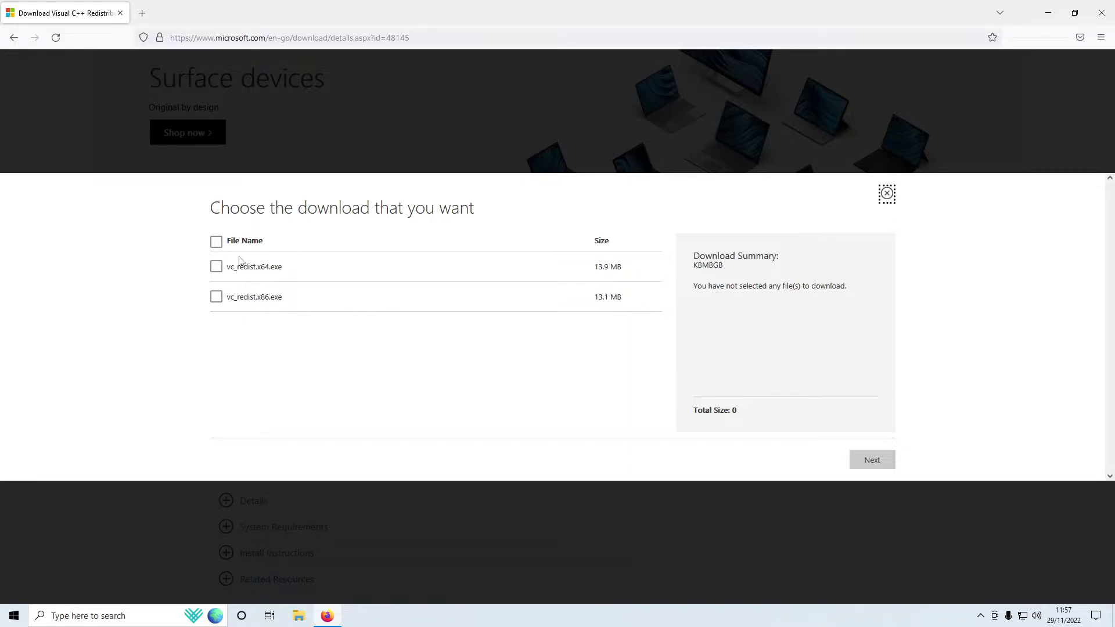
{"action": "left_click_drag", "start_coordinate": [265, 267], "coordinate": [302, 273]}
{"action": "left_click_drag", "start_coordinate": [262, 297], "coordinate": [289, 300]}
{"action": "left_click", "coordinate": [289, 301]}
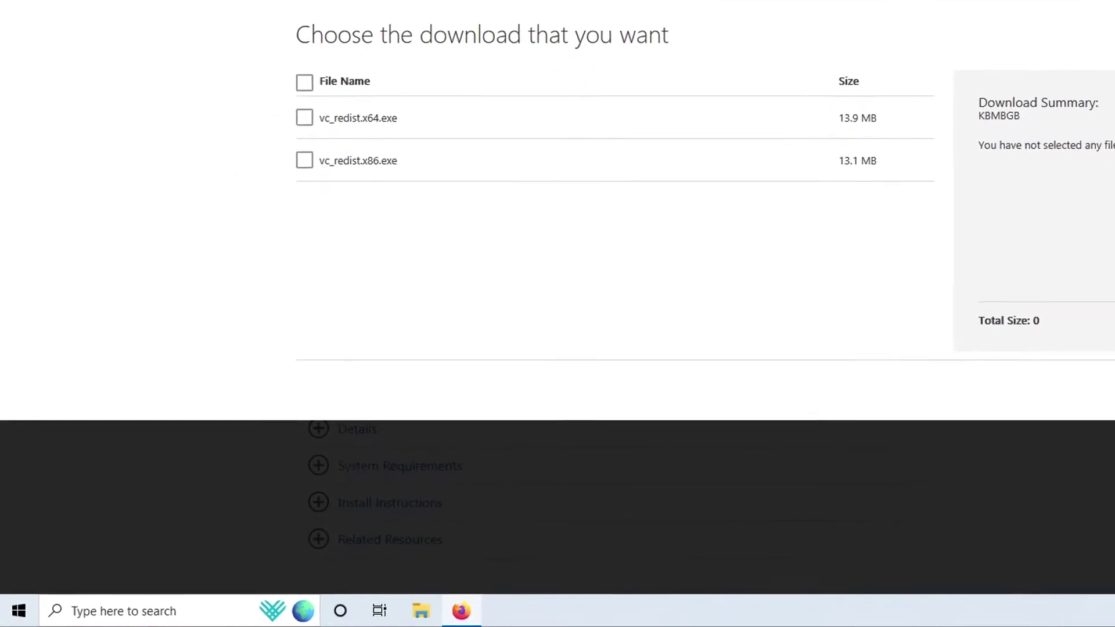
Check in System settings that the PC's system type is 64-bit (x64)
{"action": "right_click", "coordinate": [7, 623]}
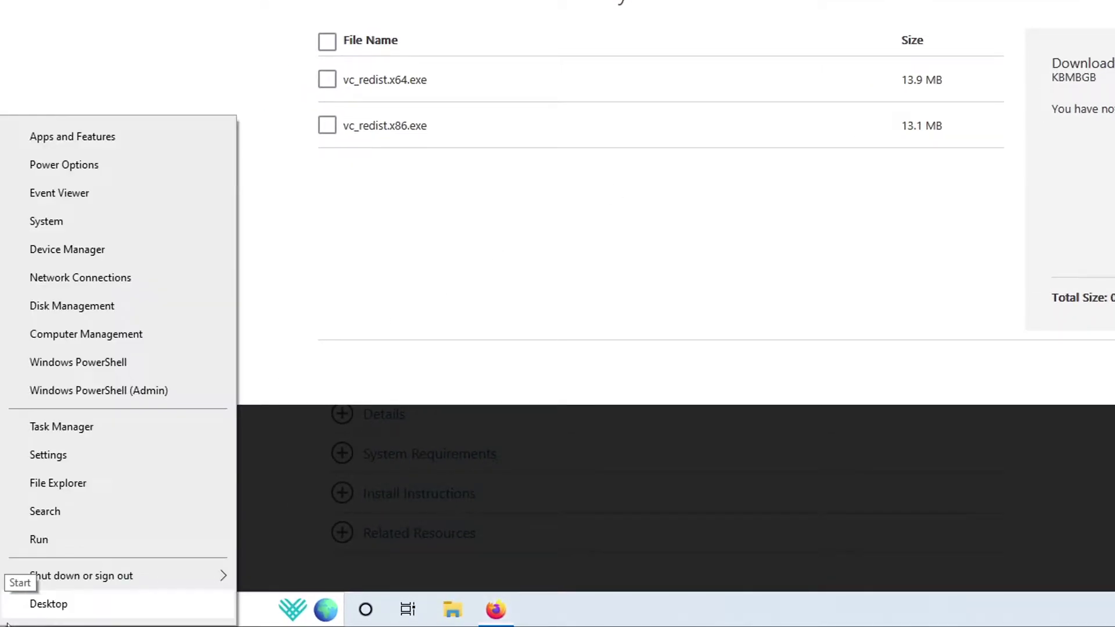
{"action": "left_click", "coordinate": [110, 221]}
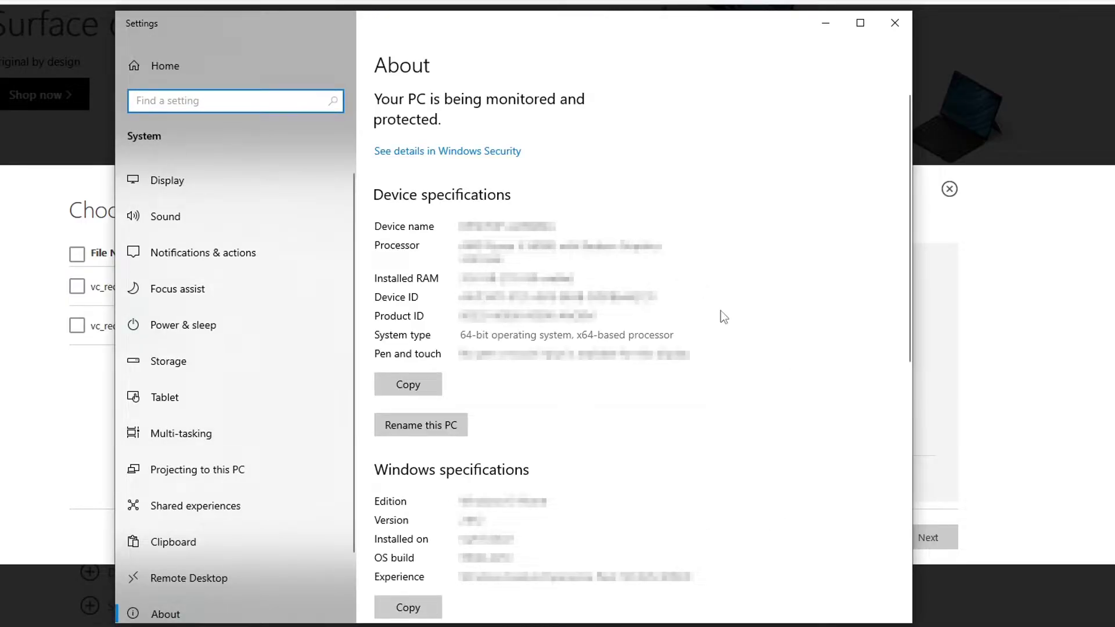
{"action": "left_click_drag", "start_coordinate": [669, 337], "coordinate": [465, 340]}
{"action": "left_click", "coordinate": [684, 338]}
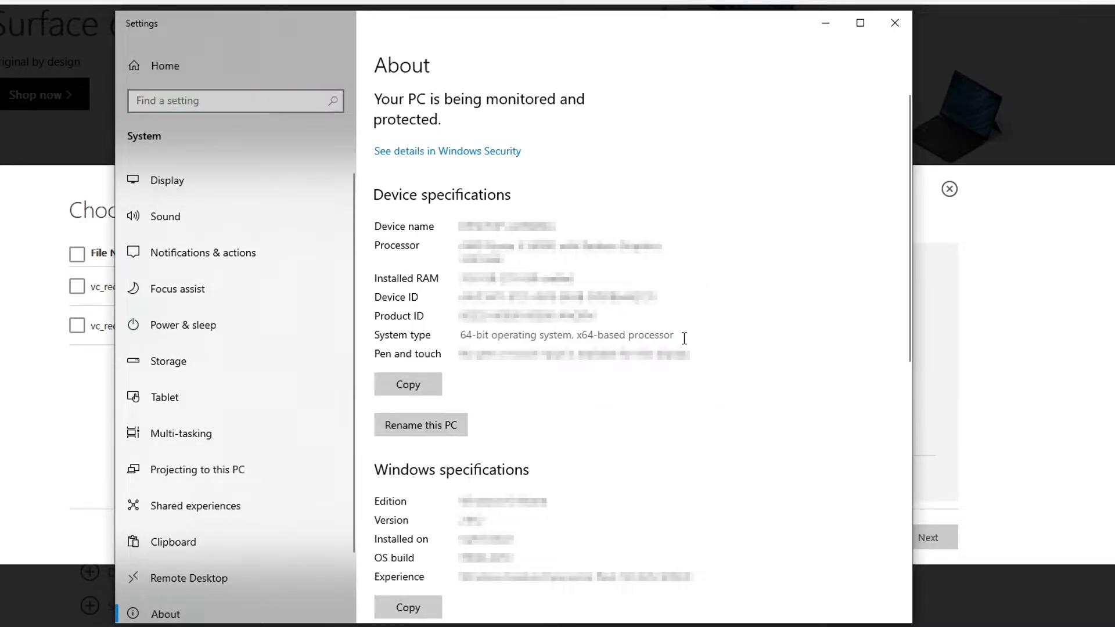
{"action": "left_click_drag", "start_coordinate": [575, 337], "coordinate": [605, 337]}
{"action": "left_click", "coordinate": [660, 337]}
{"action": "left_click", "coordinate": [1071, 308]}
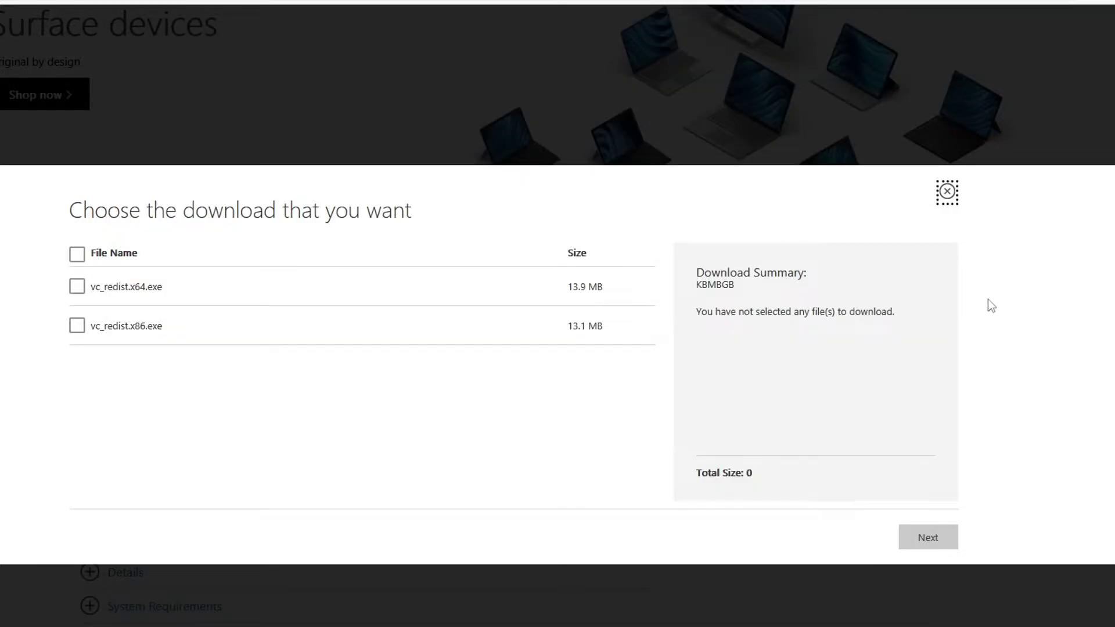
Download vc_redist.x64.exe (13.9 MB) and run the installer
{"action": "left_click", "coordinate": [76, 288]}
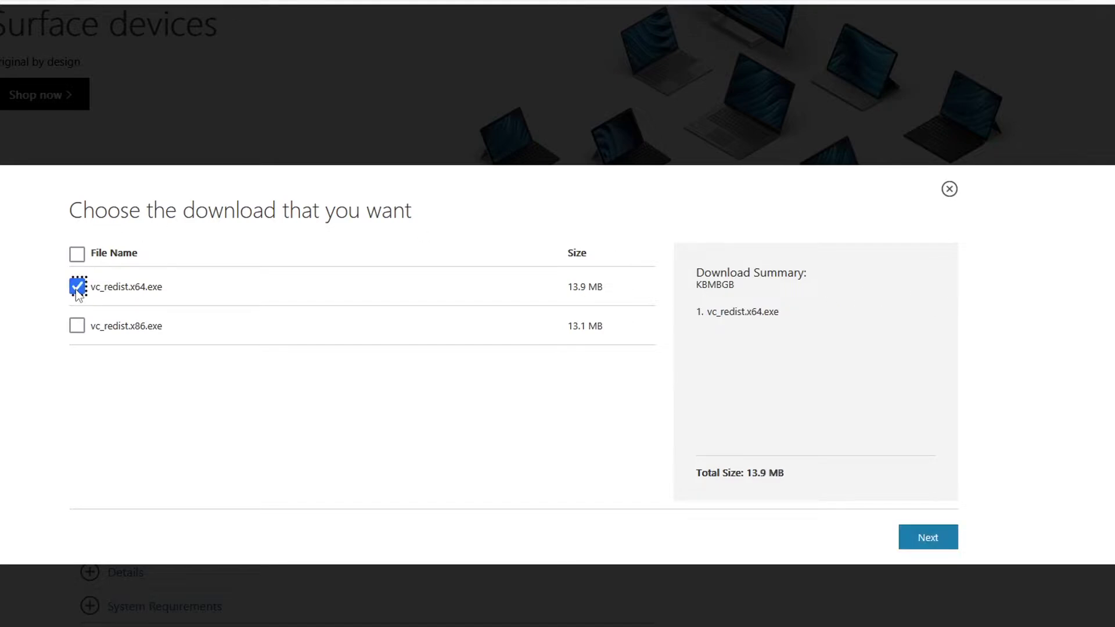
{"action": "left_click", "coordinate": [927, 537]}
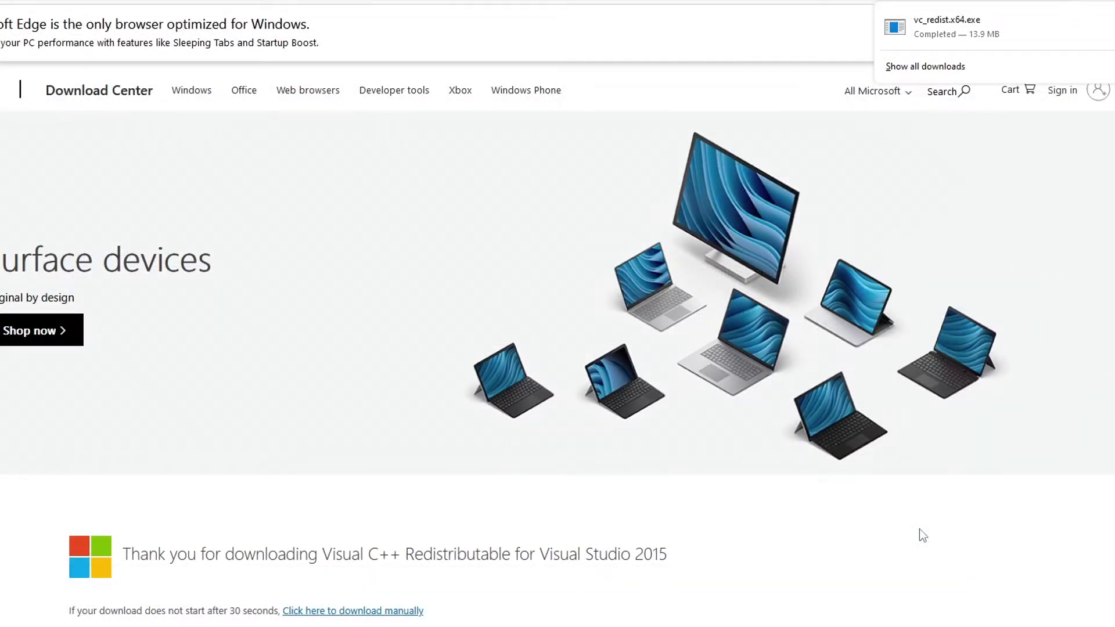
{"action": "left_click", "coordinate": [1053, 24]}
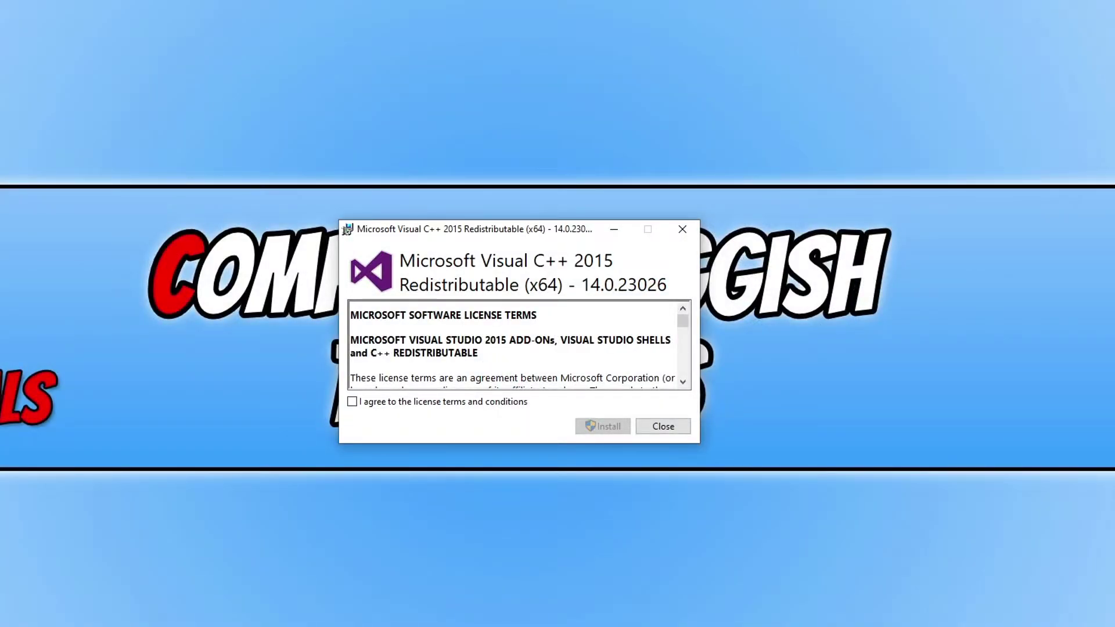
Accept the license terms and install the Visual C++ 2015 Redistributable (x64) 14.0.23026
{"action": "left_click", "coordinate": [409, 401]}
{"action": "left_click", "coordinate": [604, 428]}
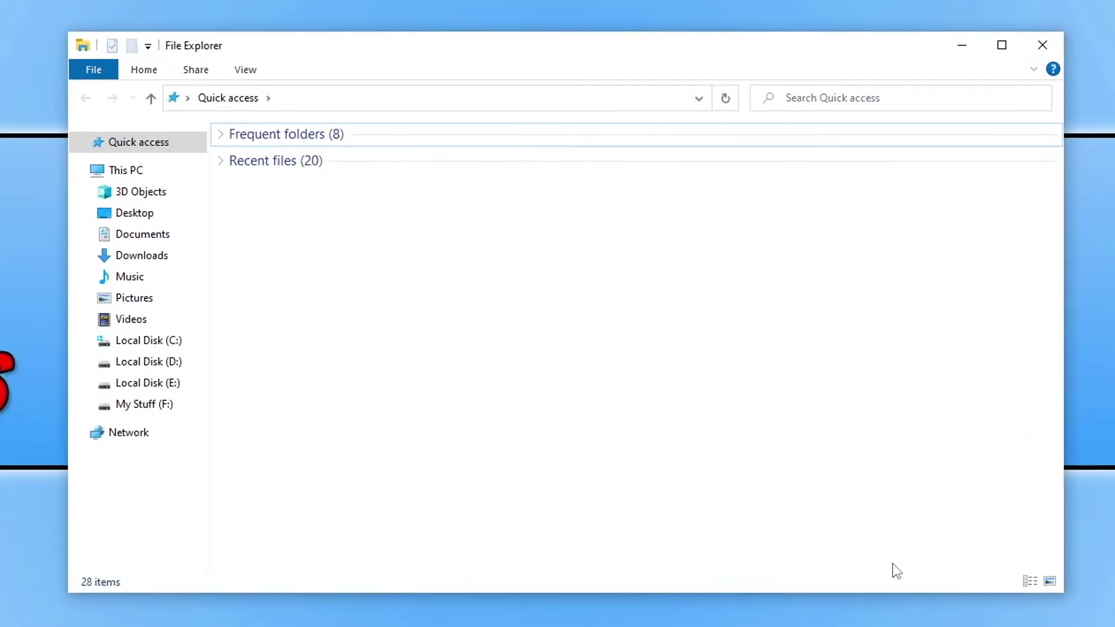
Open C:\Windows and jump to the S folders to show System32 and SysWOW64
{"action": "left_click", "coordinate": [174, 343]}
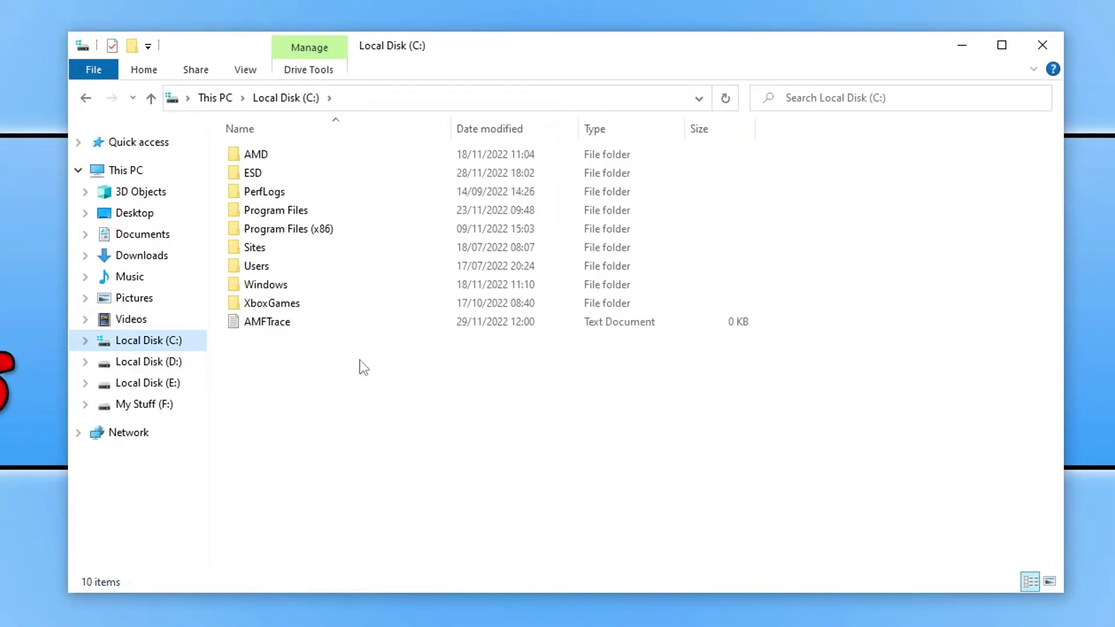
{"action": "double_click", "coordinate": [348, 289]}
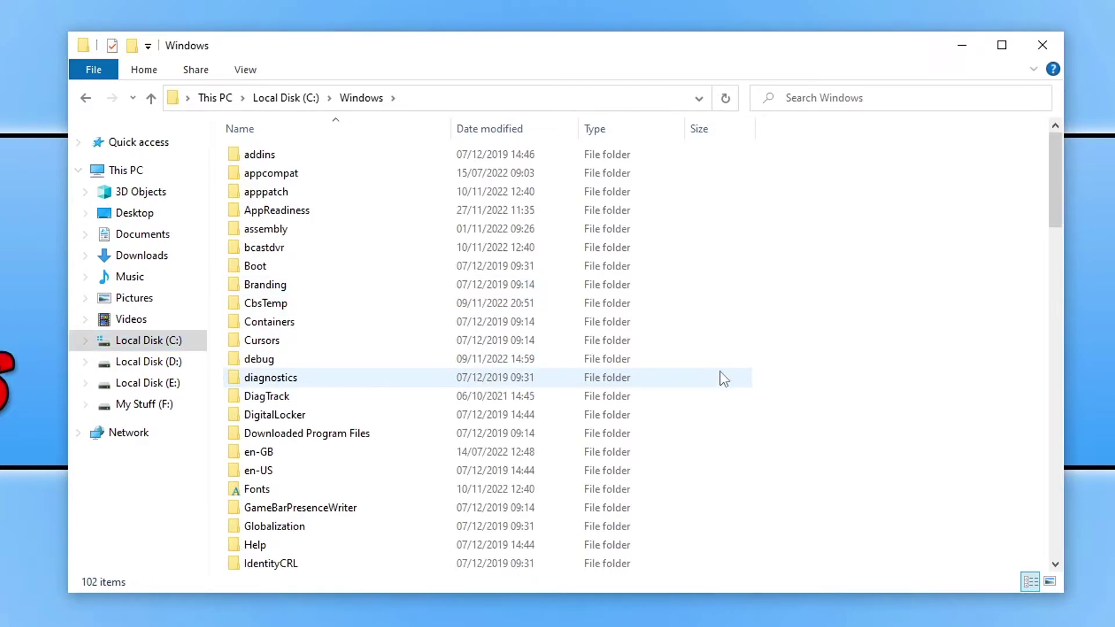
{"action": "left_click", "coordinate": [459, 328]}
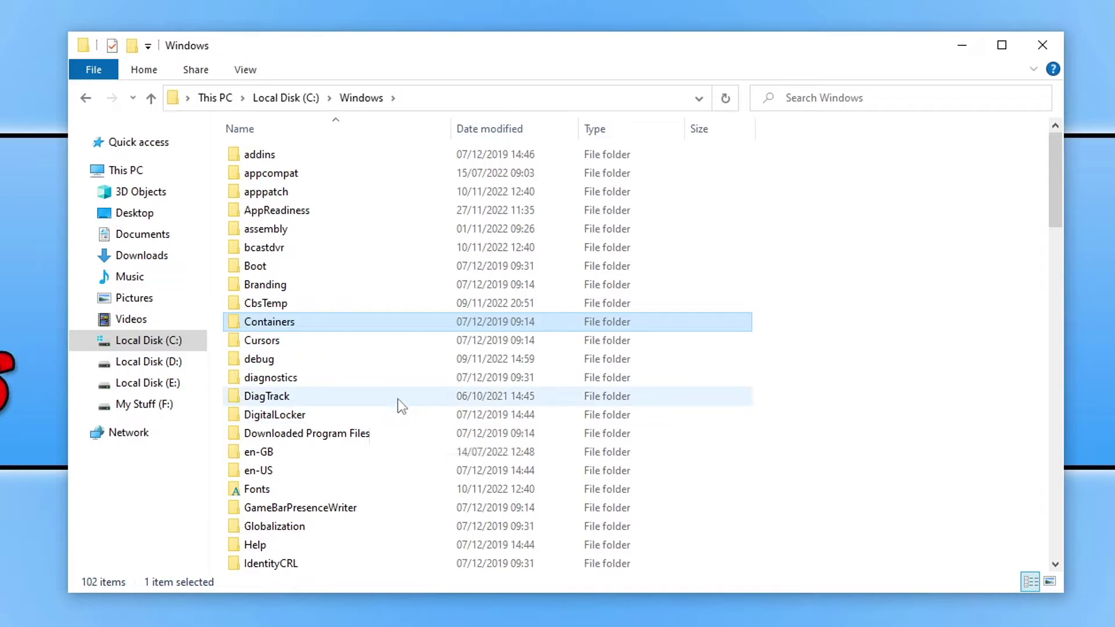
{"action": "key", "text": "s"}
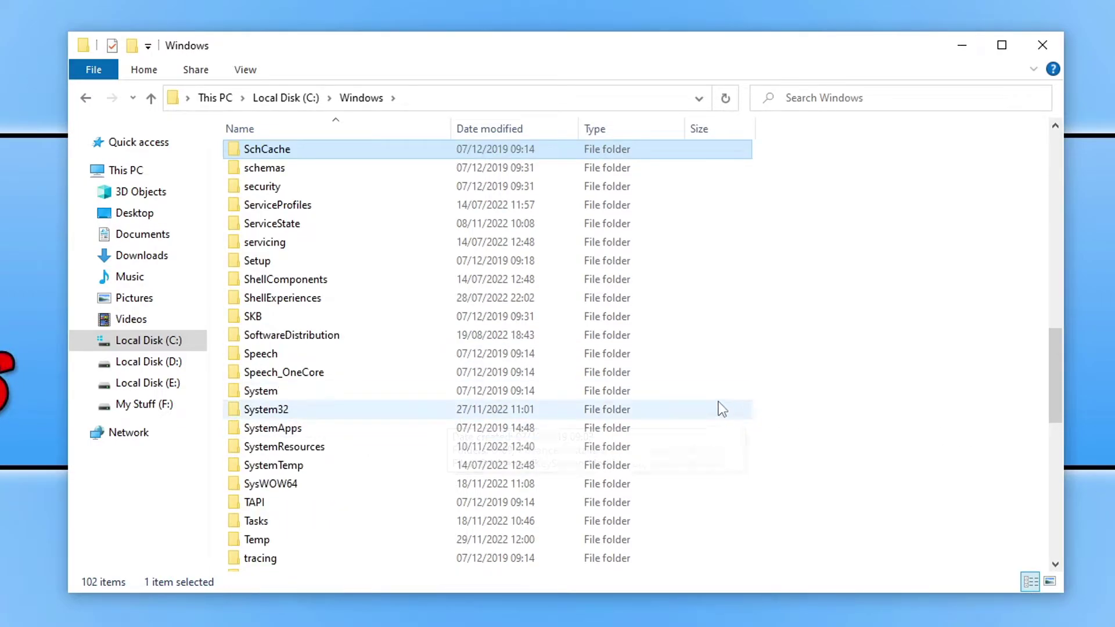
Search System32 for msvcp140.dll and copy the 557 KB msvcp140.dll file
{"action": "double_click", "coordinate": [317, 410]}
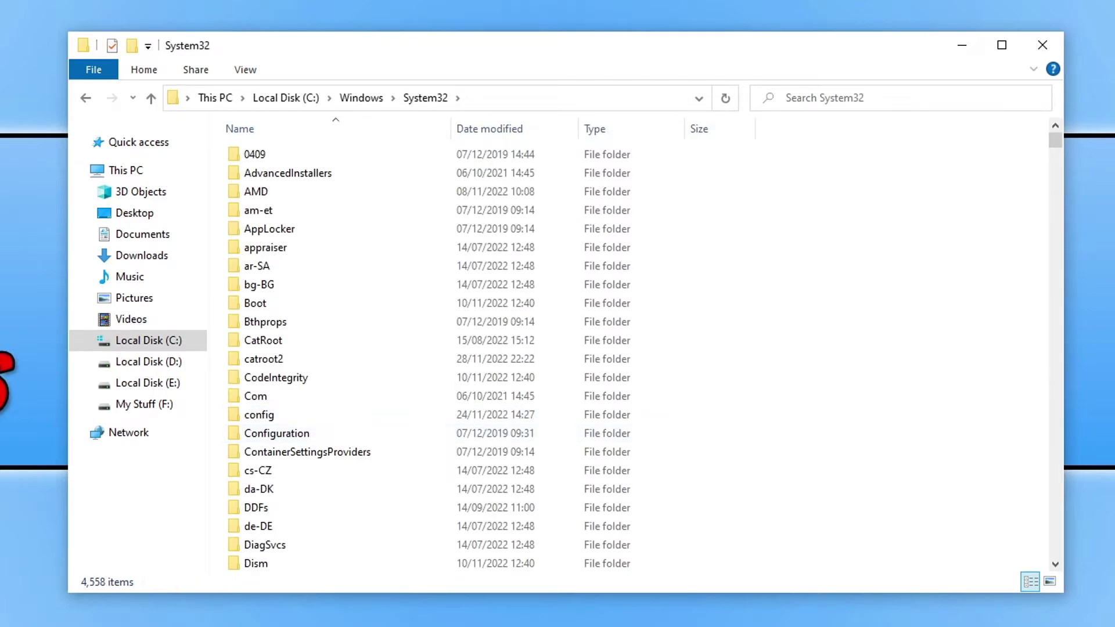
{"action": "left_click", "coordinate": [824, 99]}
{"action": "type", "text": "msv"}
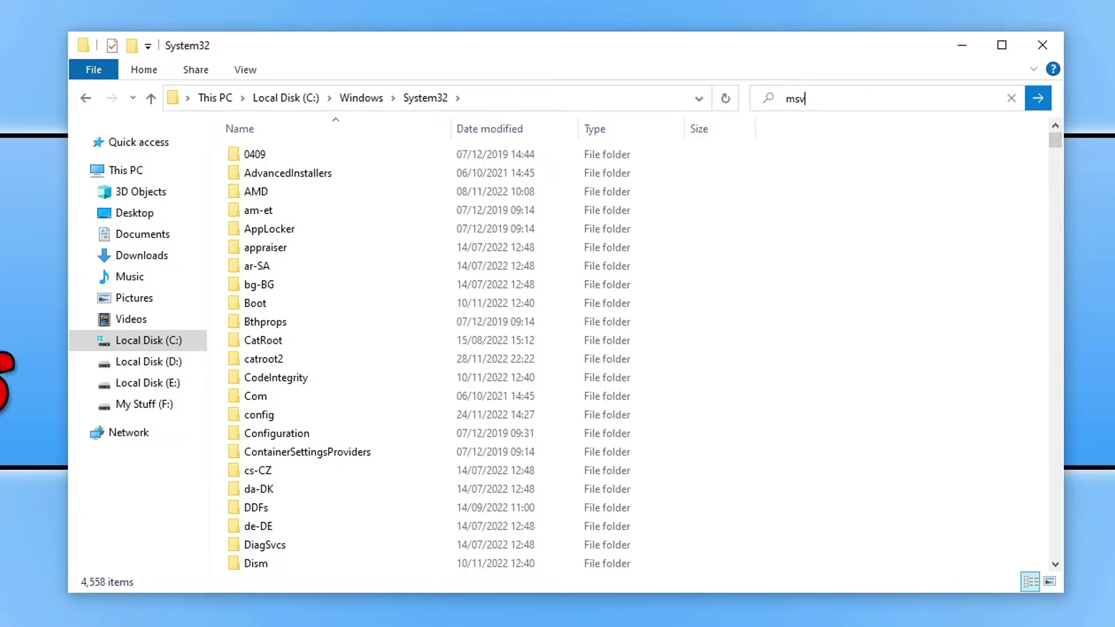
{"action": "type", "text": "cp140.dll"}
{"action": "key", "text": "Return"}
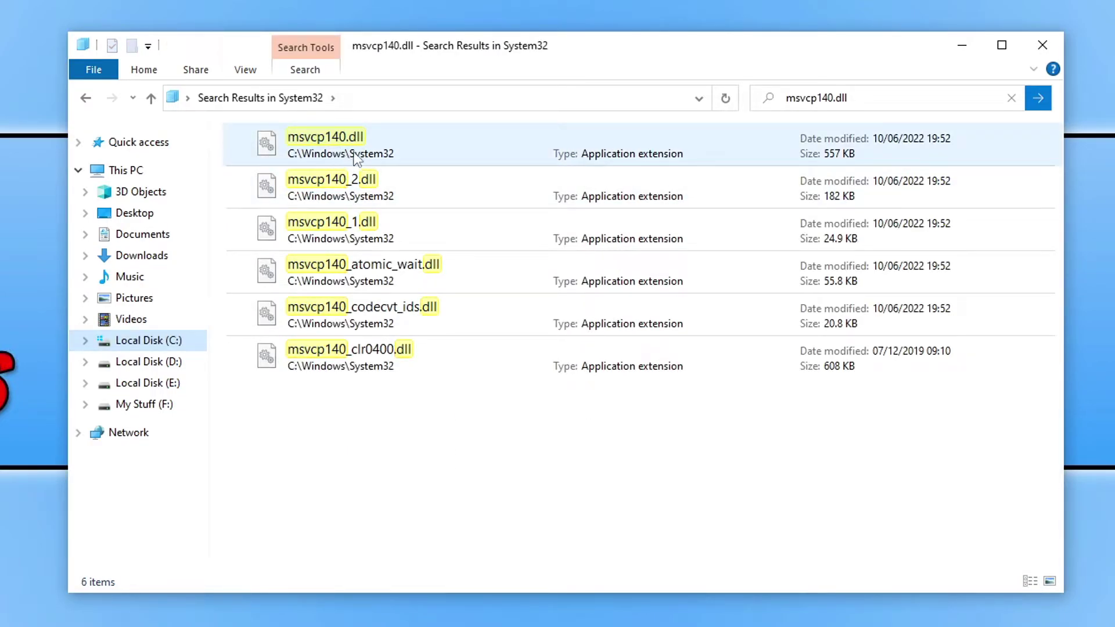
{"action": "right_click", "coordinate": [354, 152]}
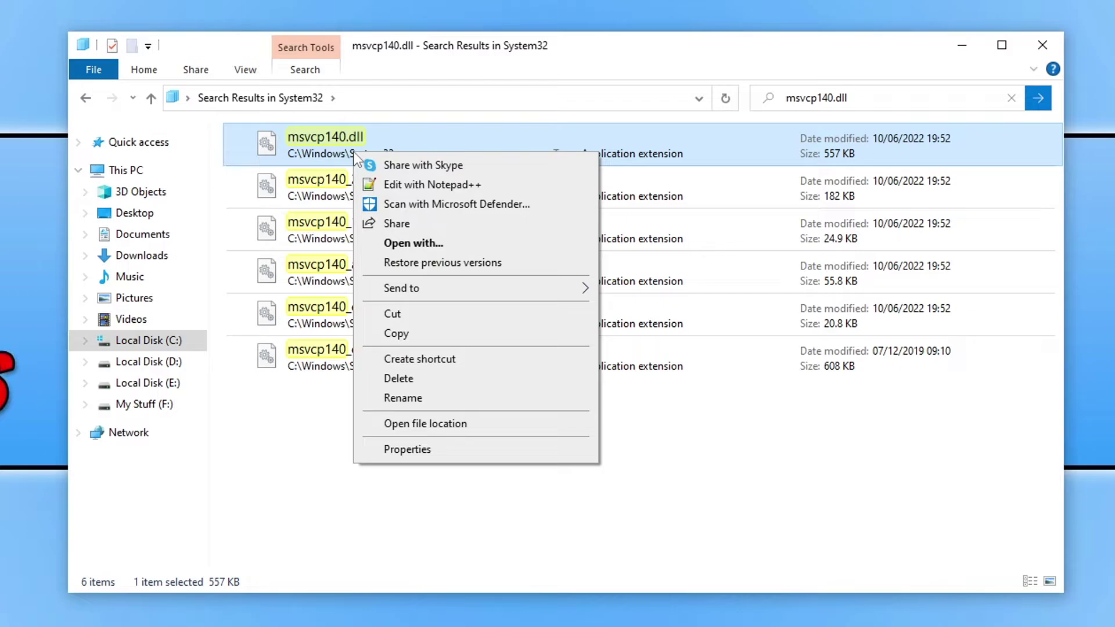
{"action": "left_click", "coordinate": [421, 339]}
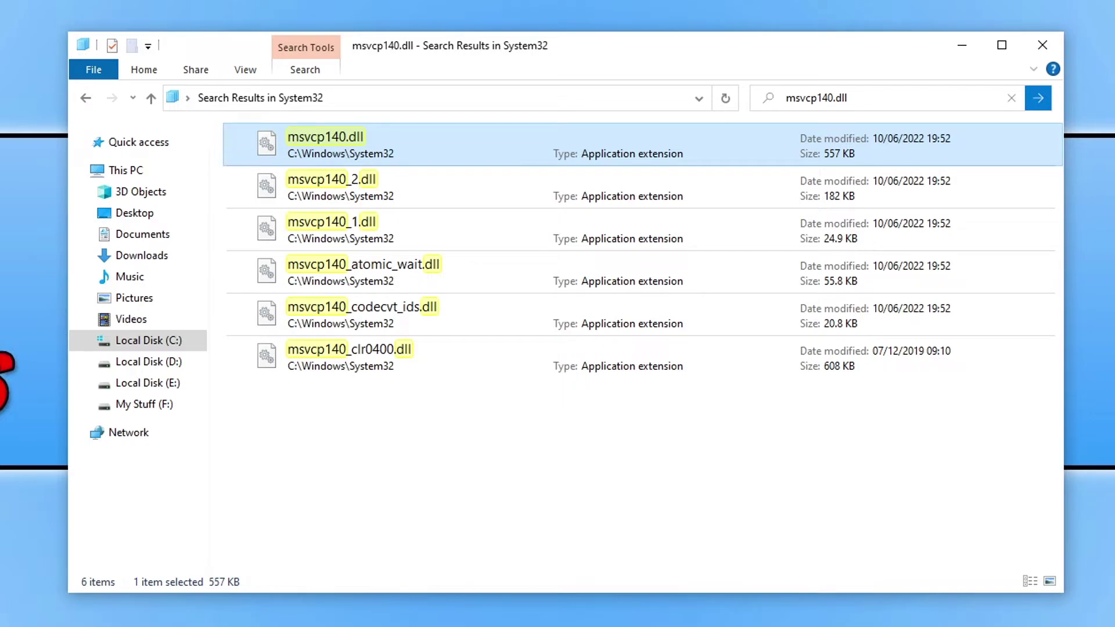
{"action": "left_click", "coordinate": [86, 98]}
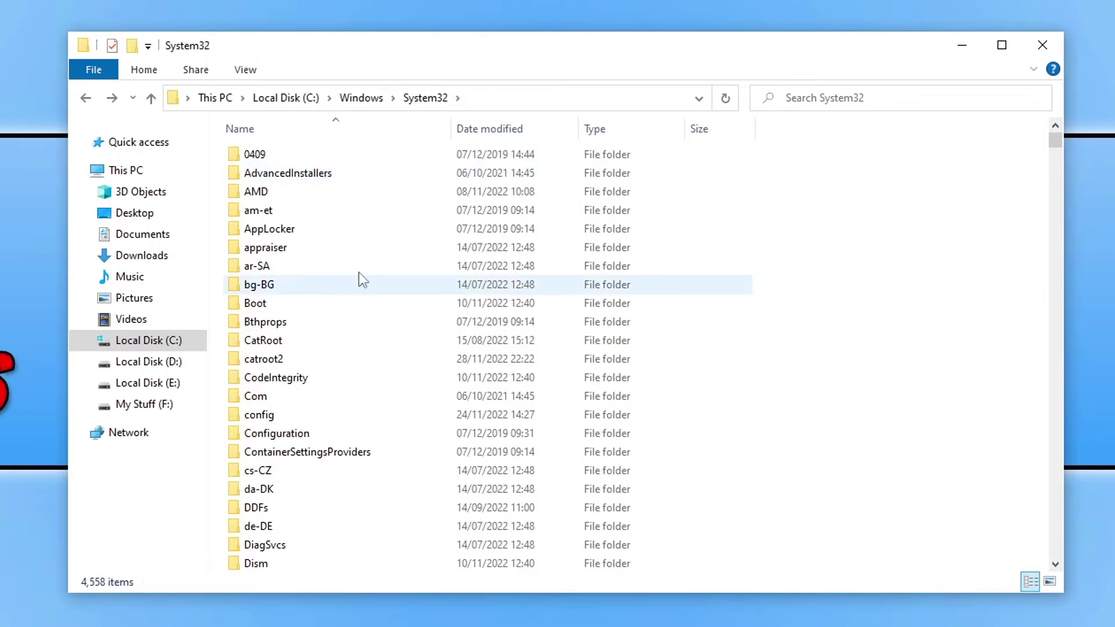
Return to C:\Windows, open SysWOW64, and rerun the msvcp140.dll search to select the 427 KB file
{"action": "left_click_drag", "start_coordinate": [869, 170], "coordinate": [852, 225]}
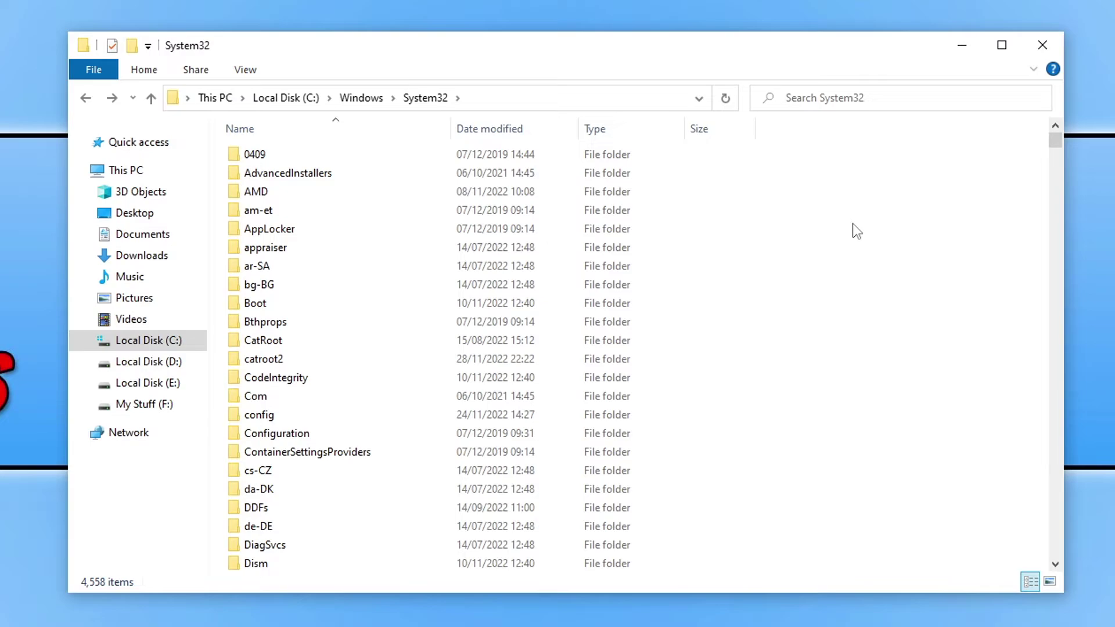
{"action": "left_click", "coordinate": [373, 100]}
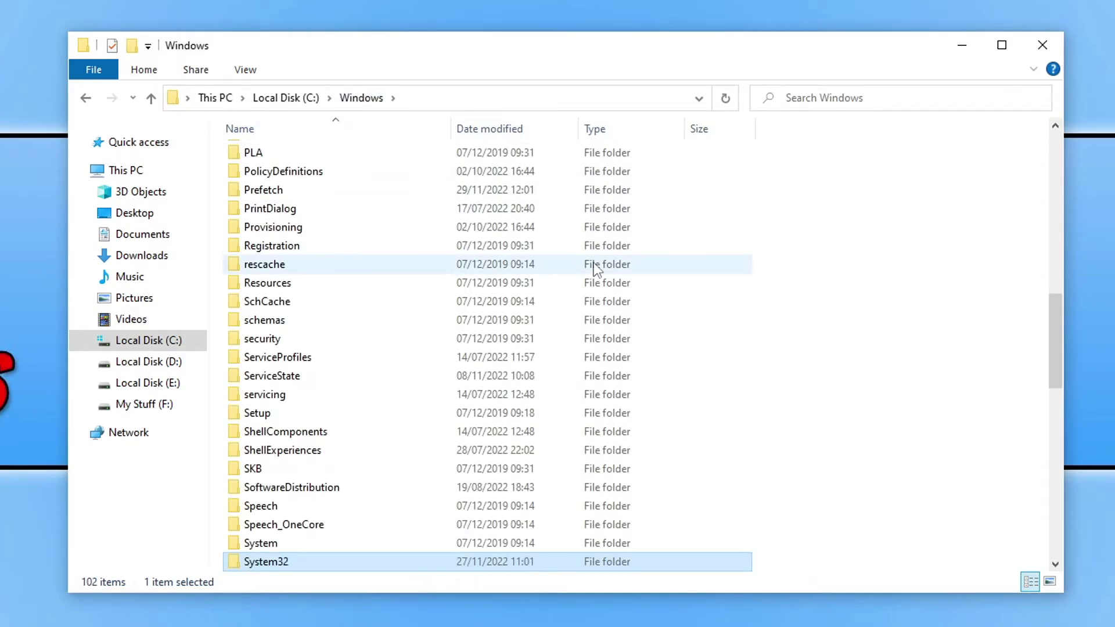
{"action": "scroll", "coordinate": [575, 273], "scroll_direction": "down", "scroll_amount": 2}
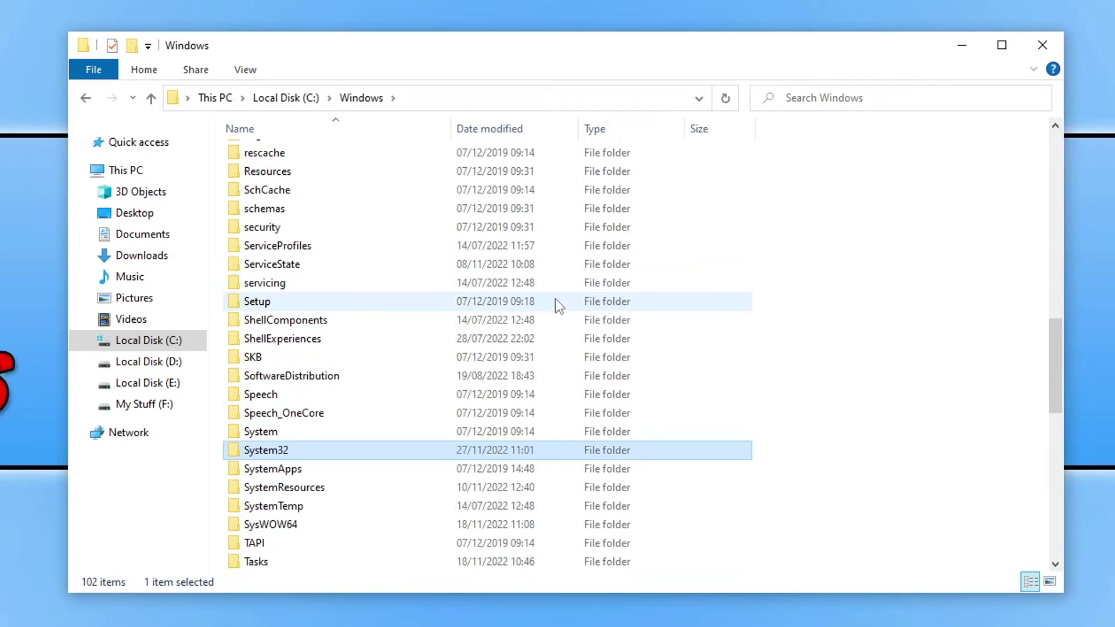
{"action": "double_click", "coordinate": [309, 526]}
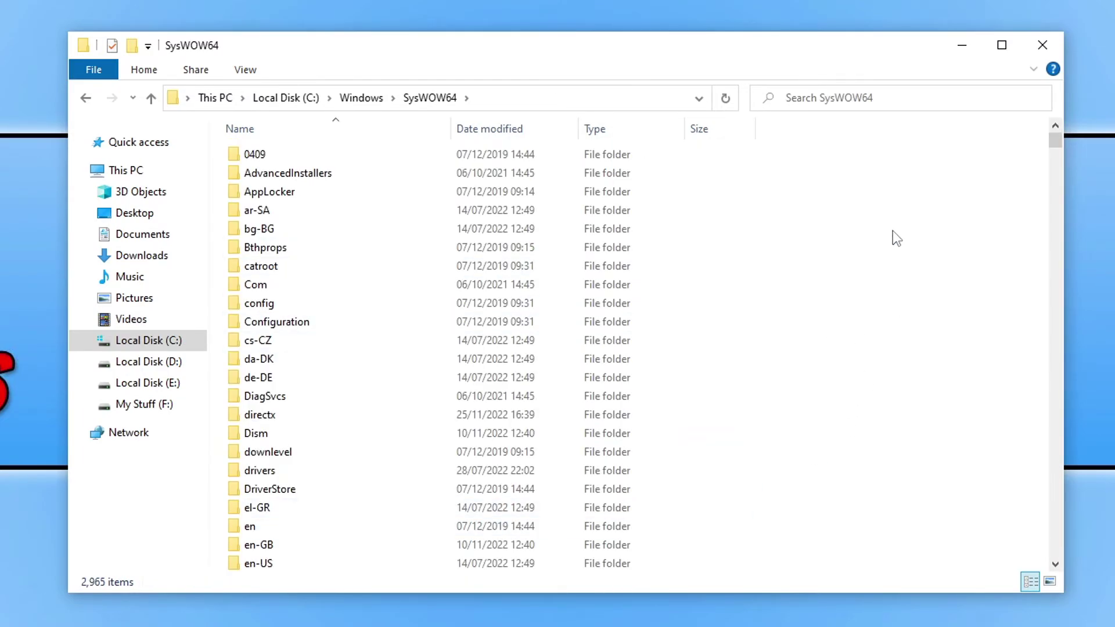
{"action": "left_click", "coordinate": [880, 99]}
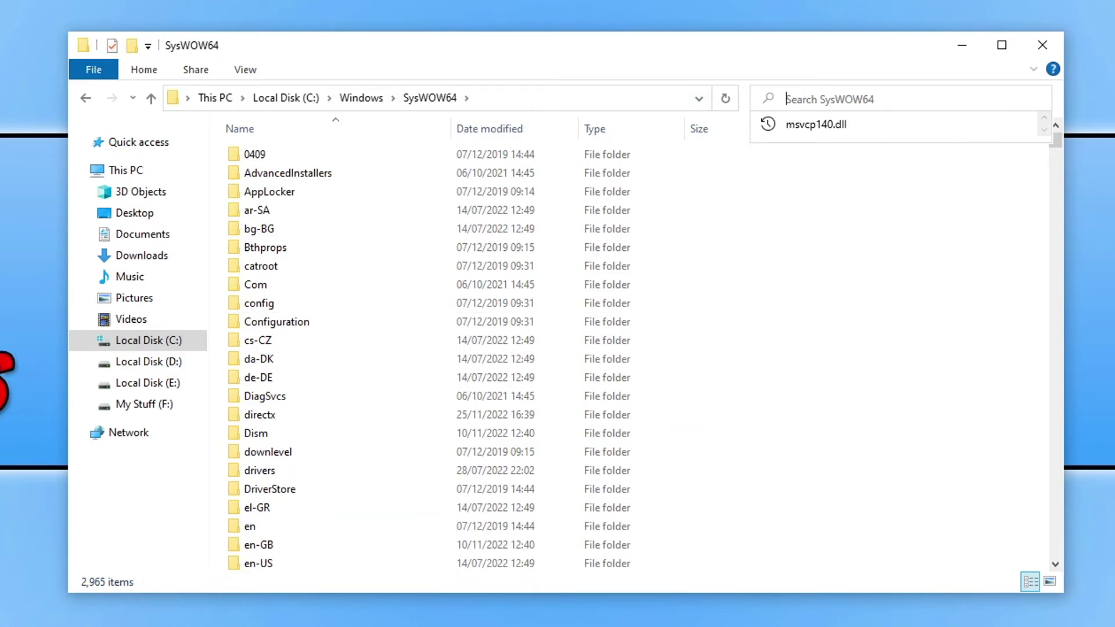
{"action": "left_click", "coordinate": [866, 133]}
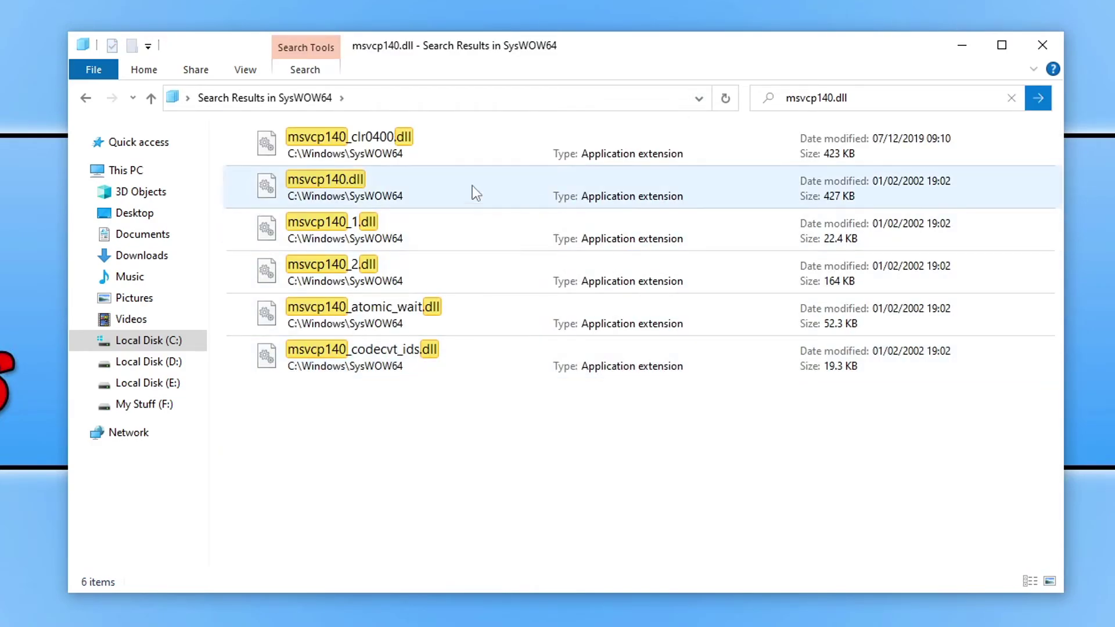
{"action": "left_click", "coordinate": [469, 203]}
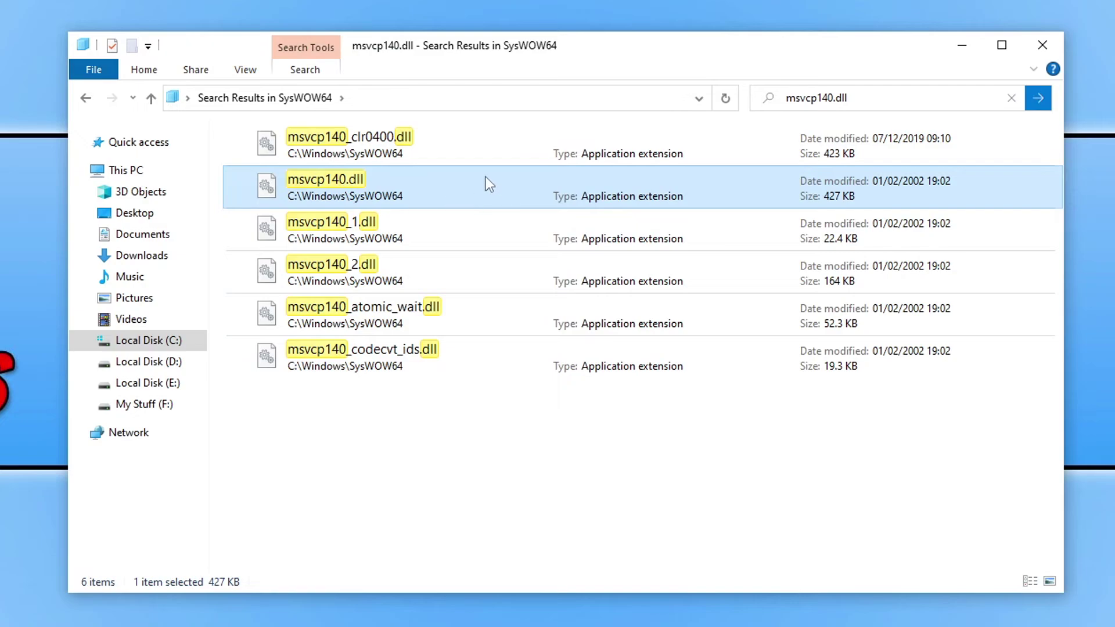